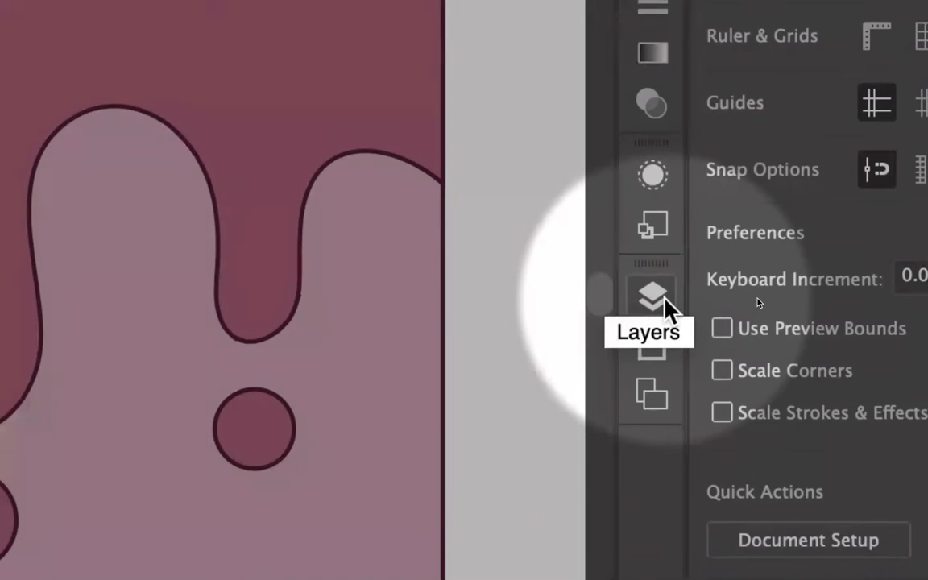
Step: Show the document's layers and bring the rectangle and drip artwork into view
left_click(662, 298)
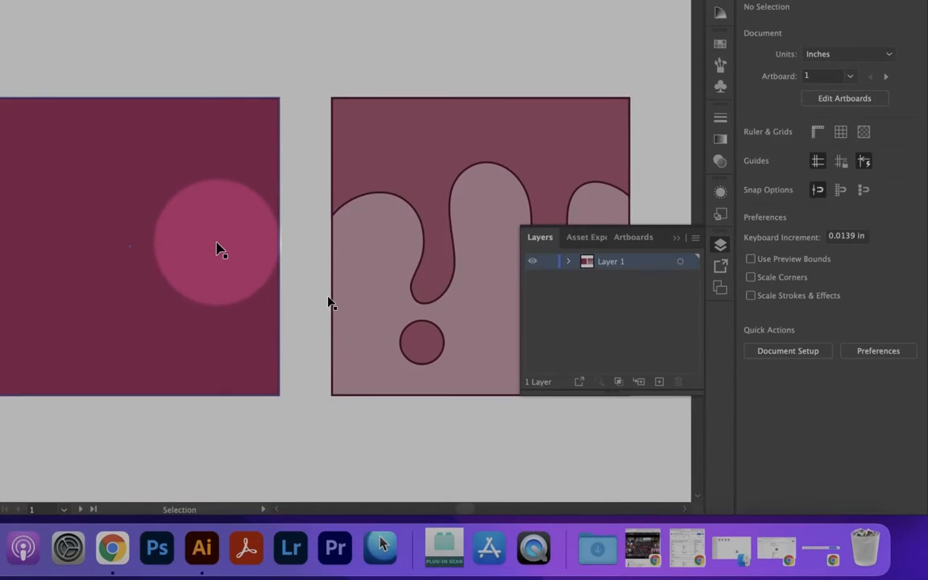
scroll(460, 249, "down", 5)
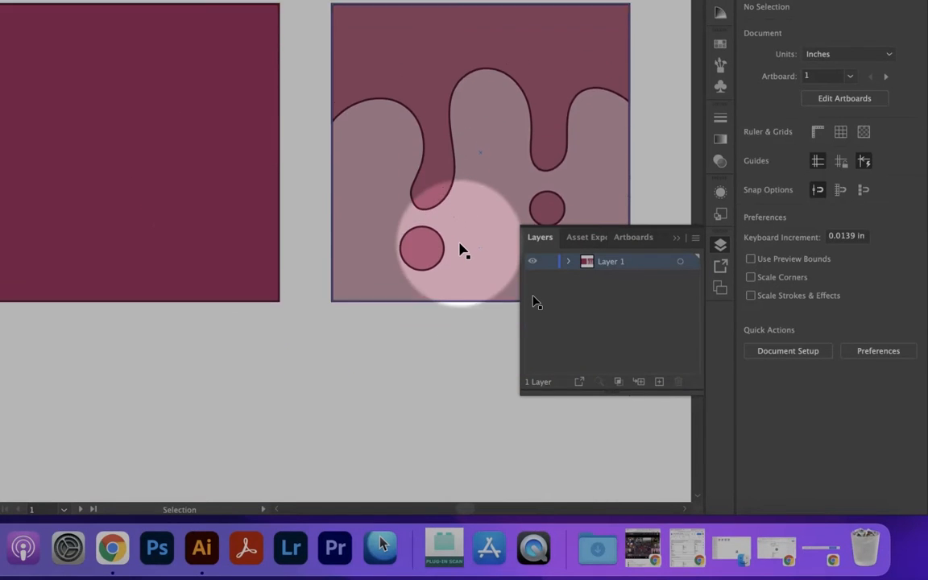
scroll(462, 250, "up", 4)
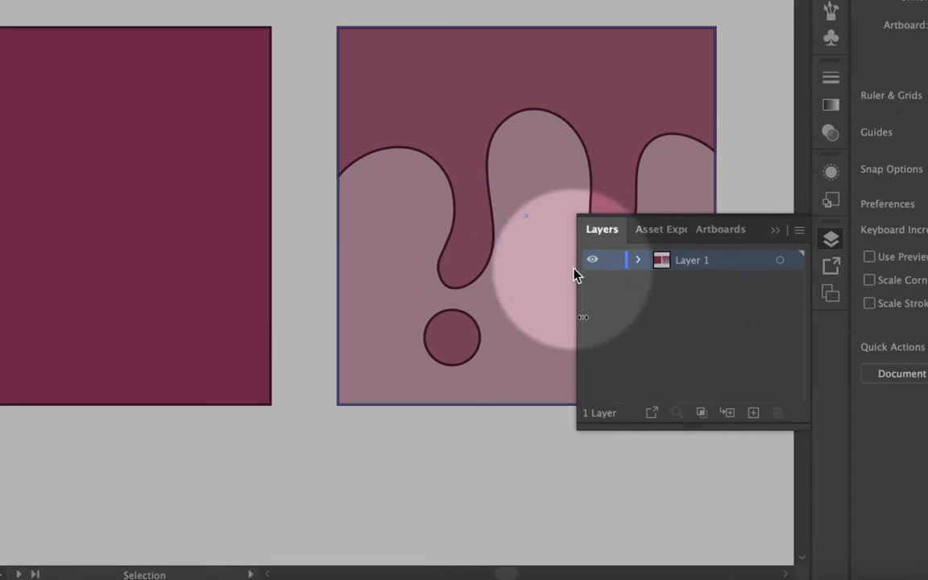
Step: Hide Layer 1 and show it again to demonstrate its visibility toggle
left_click(593, 260)
left_click(593, 260)
left_click(593, 260)
left_click(593, 260)
Step: Lock and unlock Layer 1, testing whether the drip artwork can be moved
left_click(612, 261)
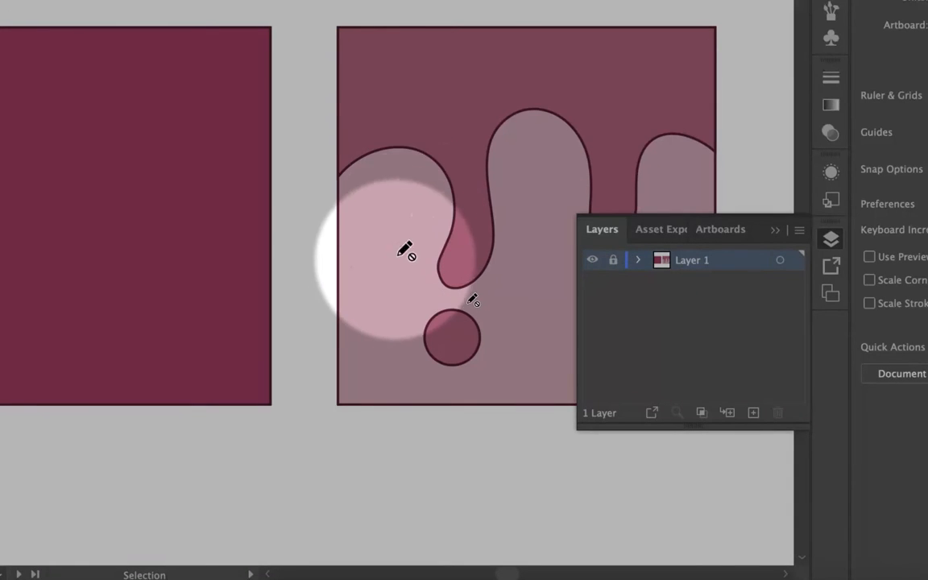
left_click(613, 260)
mouse_move(410, 214)
left_mouse_down()
mouse_move(371, 258)
mouse_move(406, 224)
left_mouse_up()
key("super+z")
key("super+z")
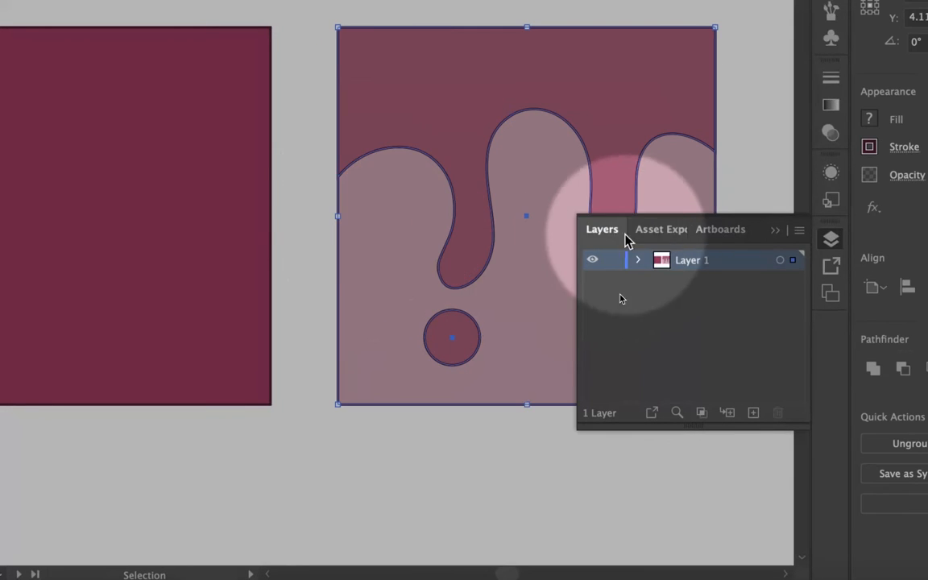
Step: Expand Layer 1 and select the rectangle and the drip group in turn to match them to their layer entries
left_click(638, 260)
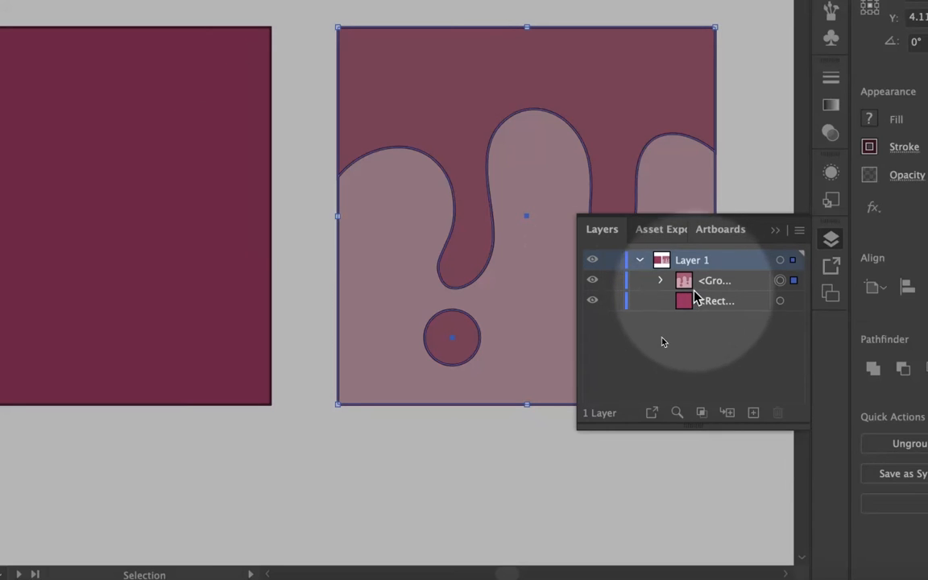
left_click(714, 306)
left_click(229, 254)
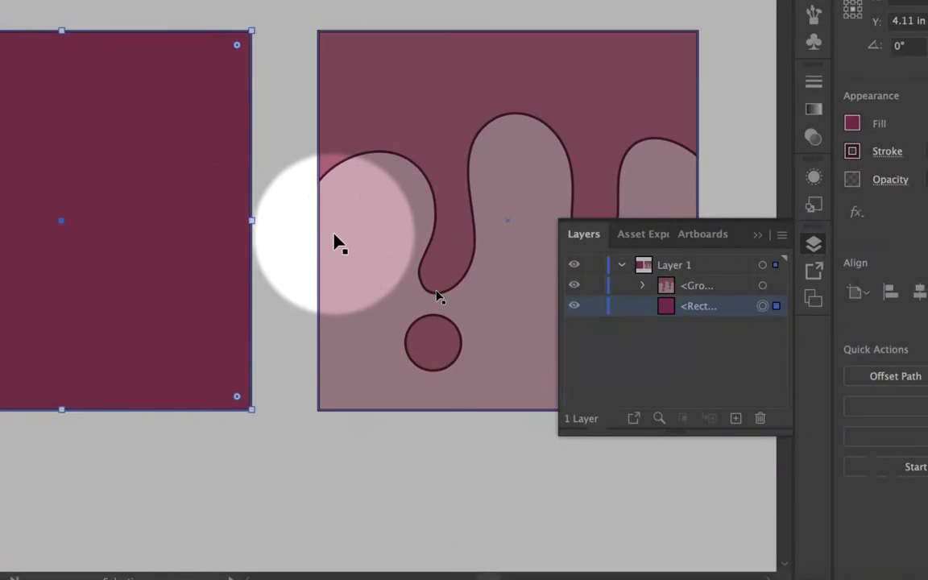
left_click(334, 234)
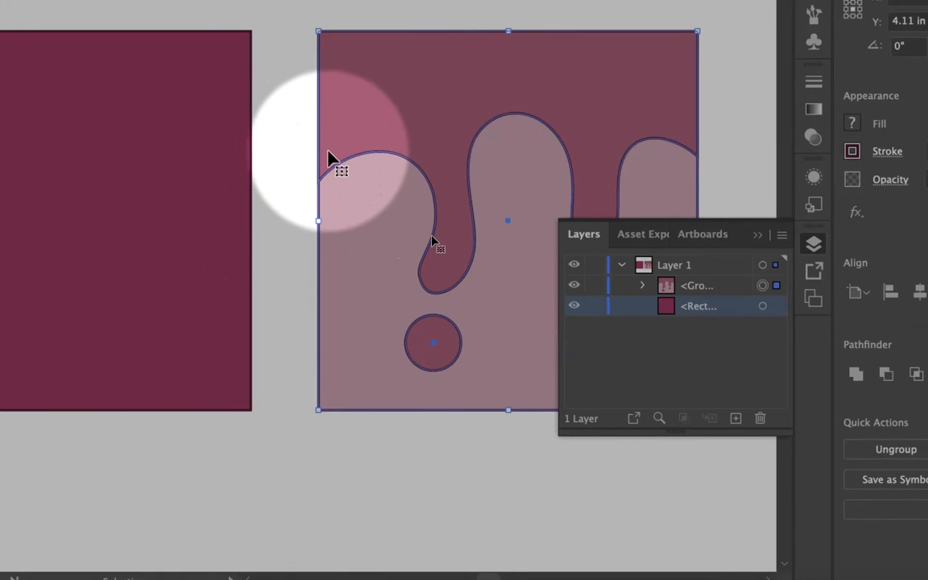
Step: Look through the objects inside the drip group and lock the whole group
left_click(643, 286)
left_click(644, 287)
left_click(645, 288)
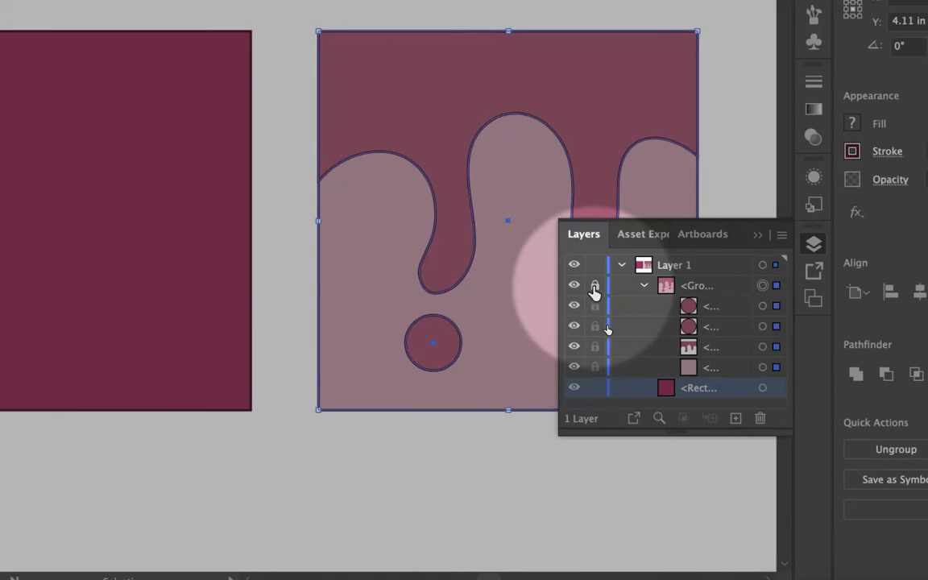
left_click(595, 286)
left_click(644, 289)
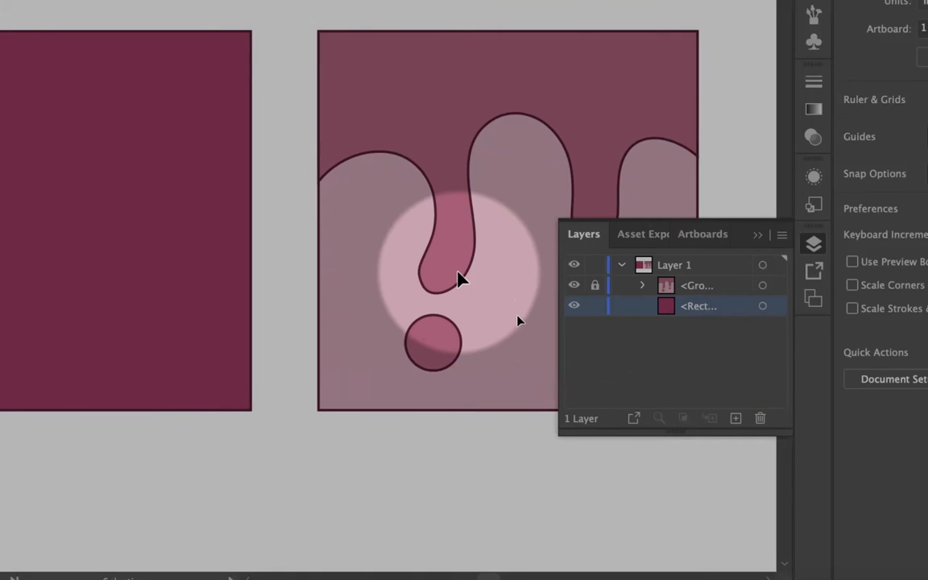
Step: Try moving the locked drip group and the unlocked rectangle, and undo the move and the lock
left_click_drag(414, 138, 381, 261)
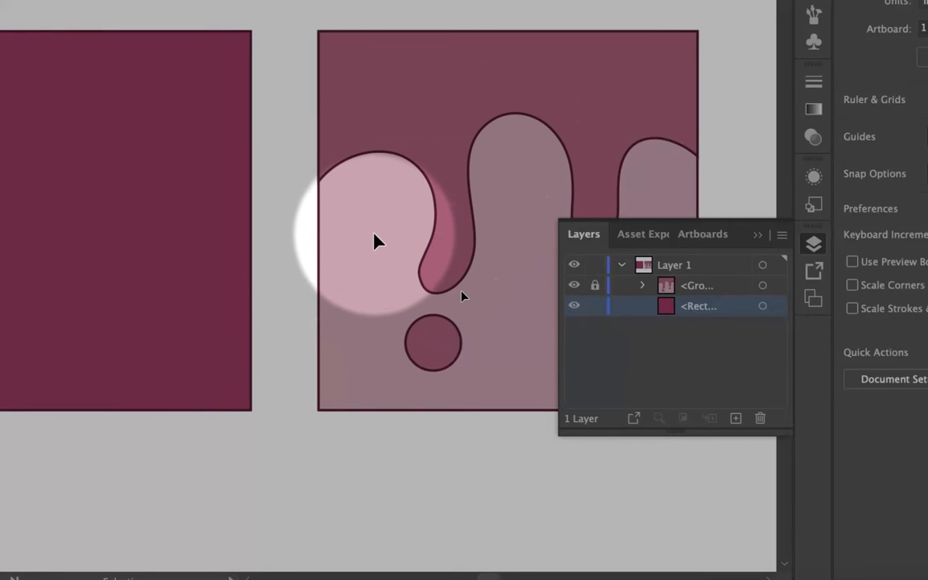
left_click_drag(151, 226, 331, 263)
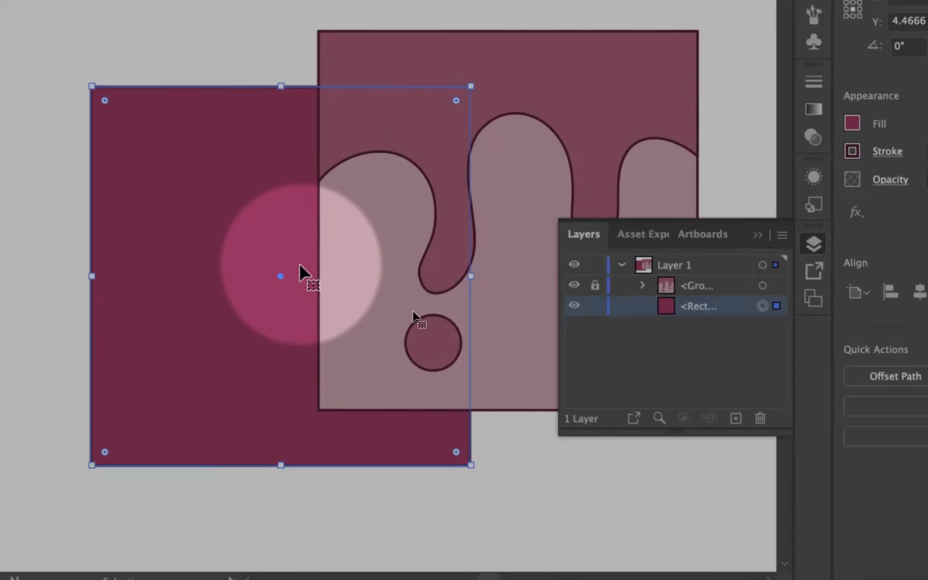
key("ctrl+z")
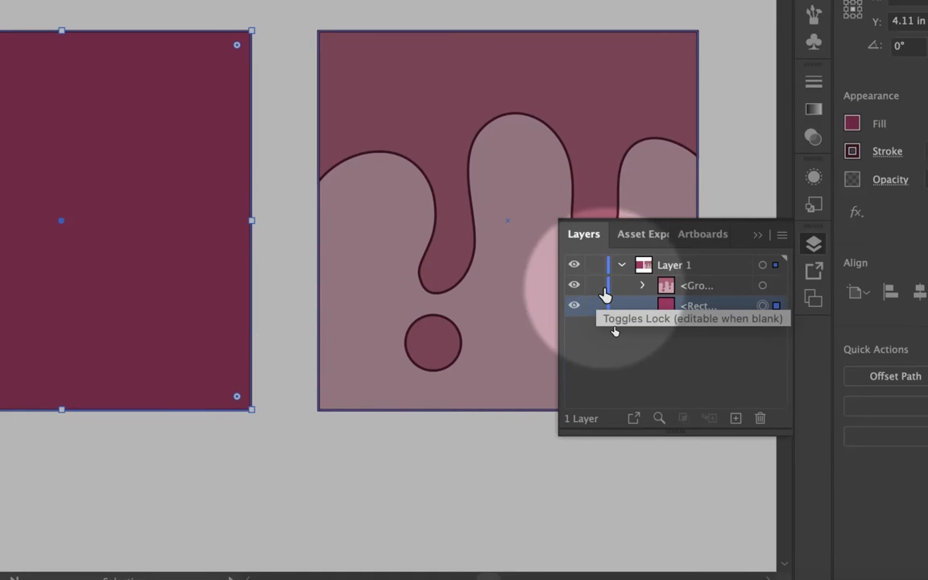
Step: Rename the drip artwork's group in Layer 1 as "Drip Group" and select it on the artboard
double_click(696, 306)
key("Escape")
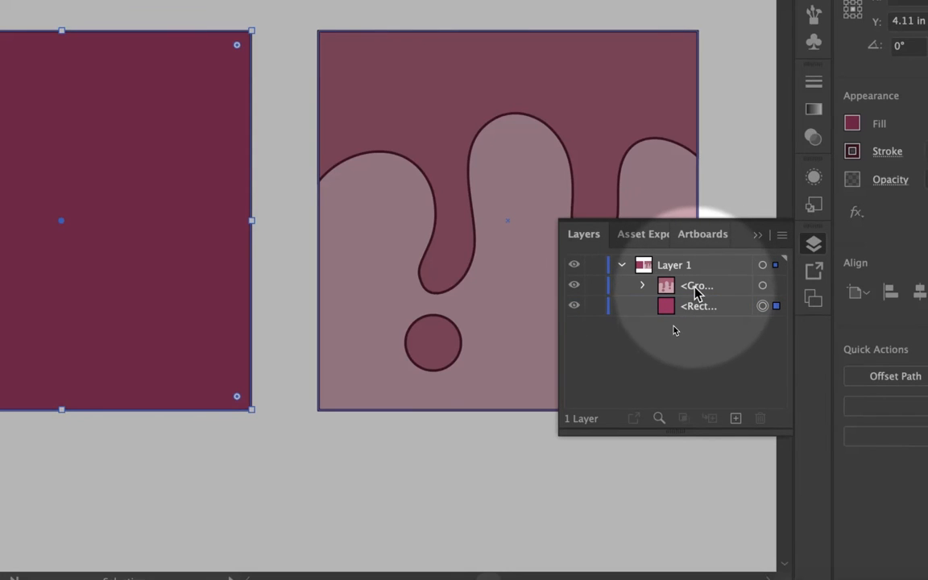
double_click(694, 286)
type("Drip G")
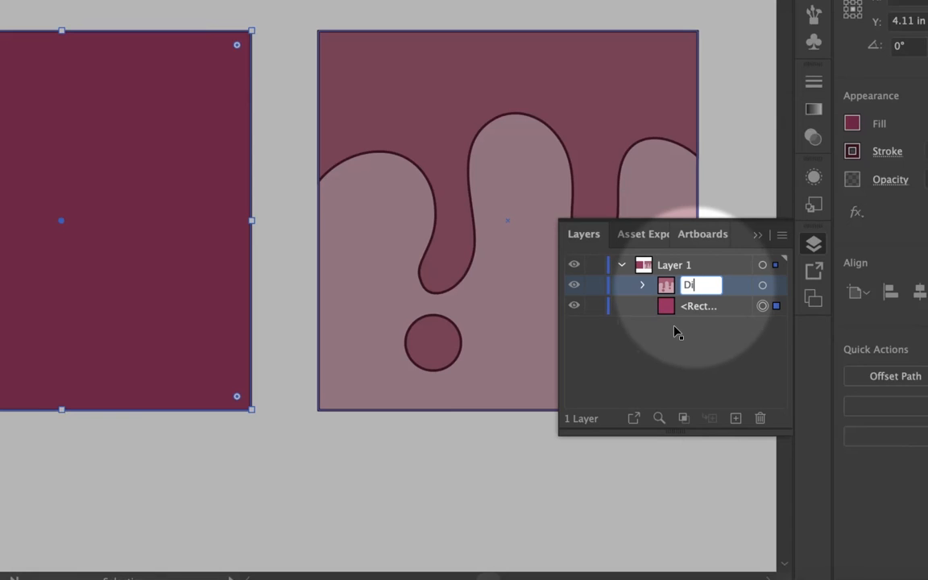
type("roup")
left_click(472, 151)
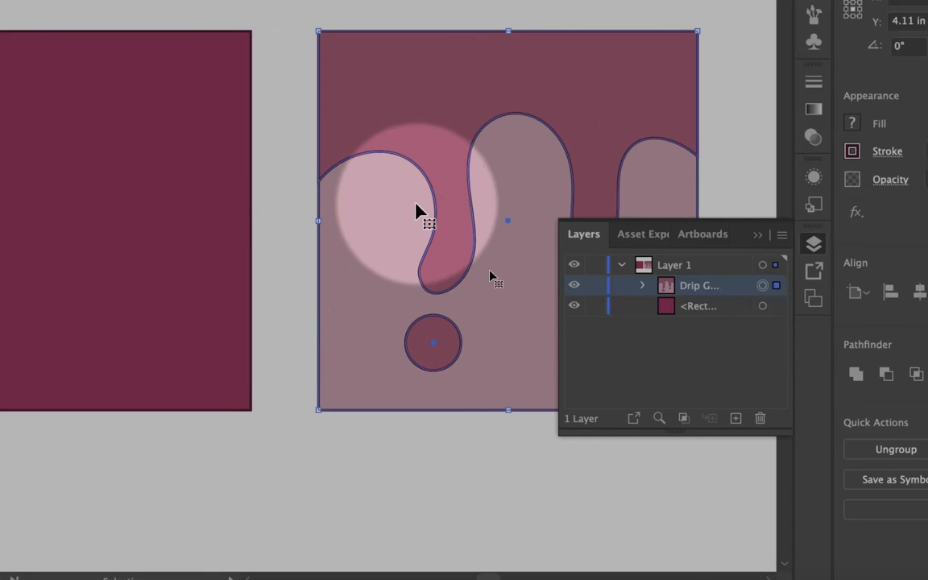
left_click(674, 268)
double_click(675, 268)
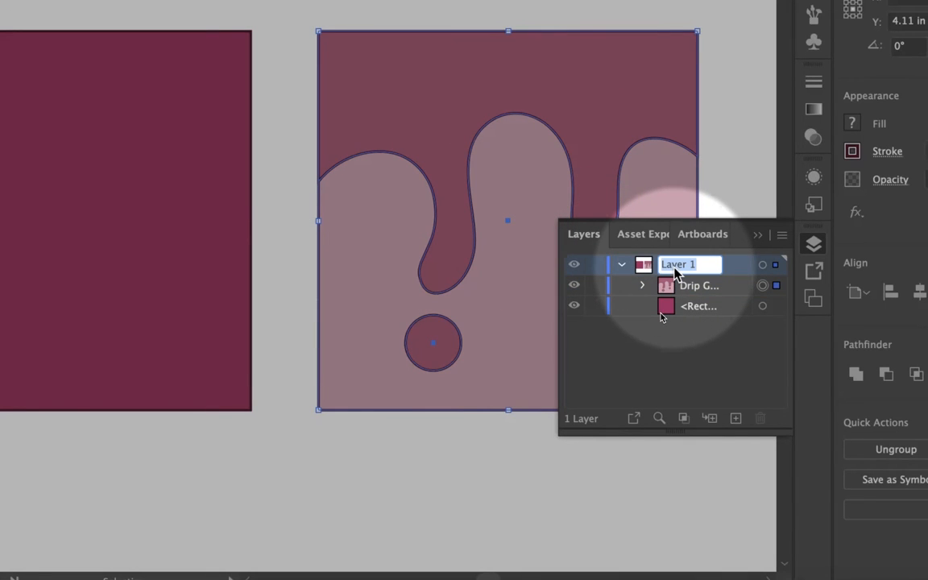
left_click(662, 332)
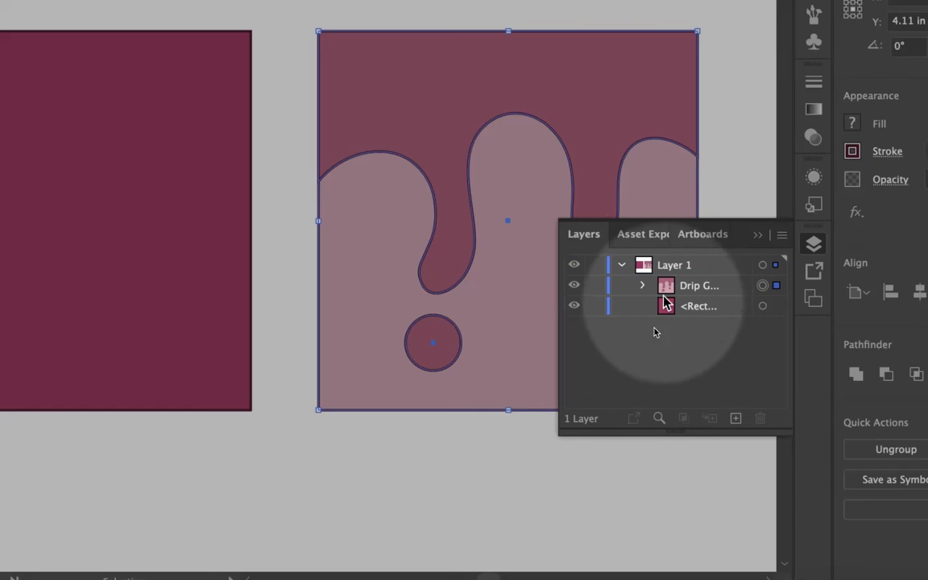
Step: Add a new layer above the collapsed Layer 1 and draw a large ellipse on it, overlapping the drip artwork's lower-left corner
left_click(622, 267)
left_click(736, 418)
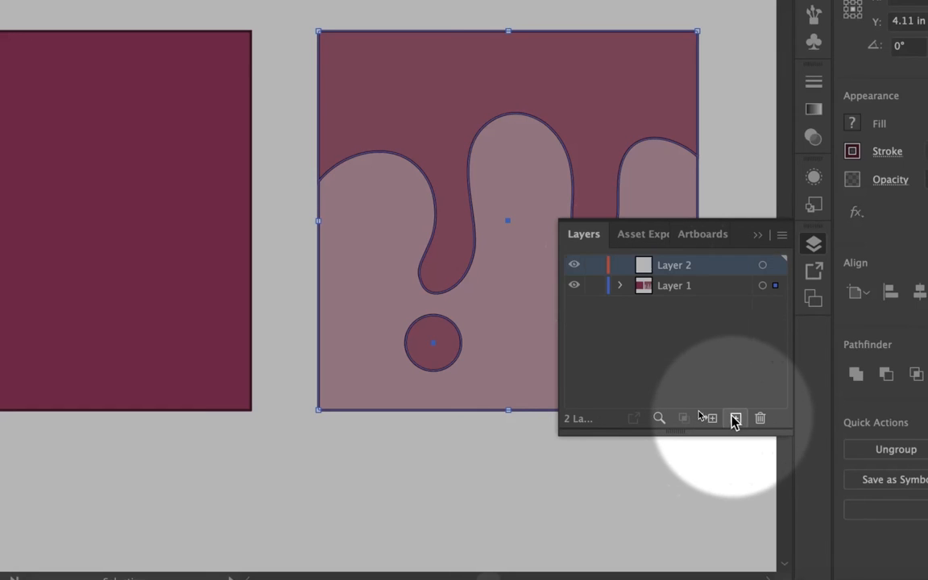
key("z")
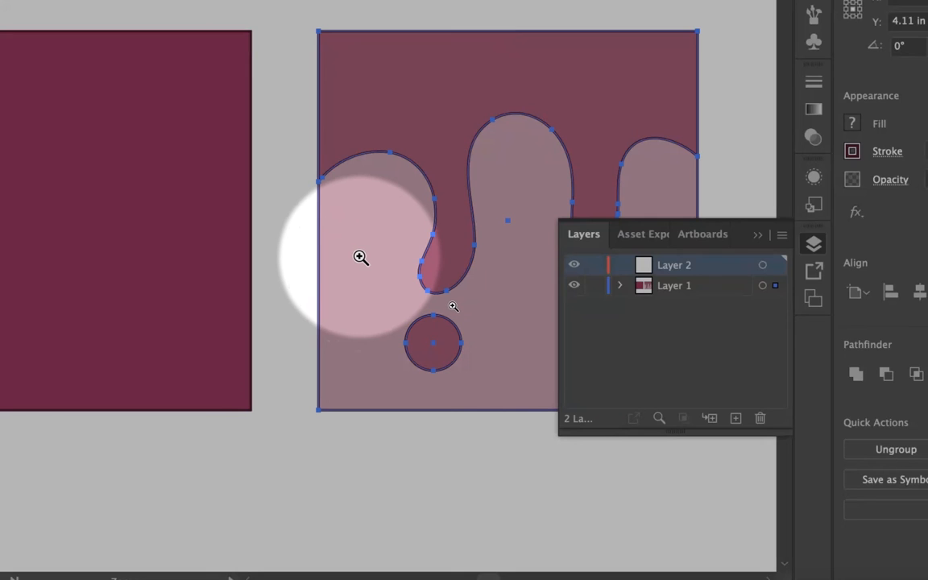
key("l")
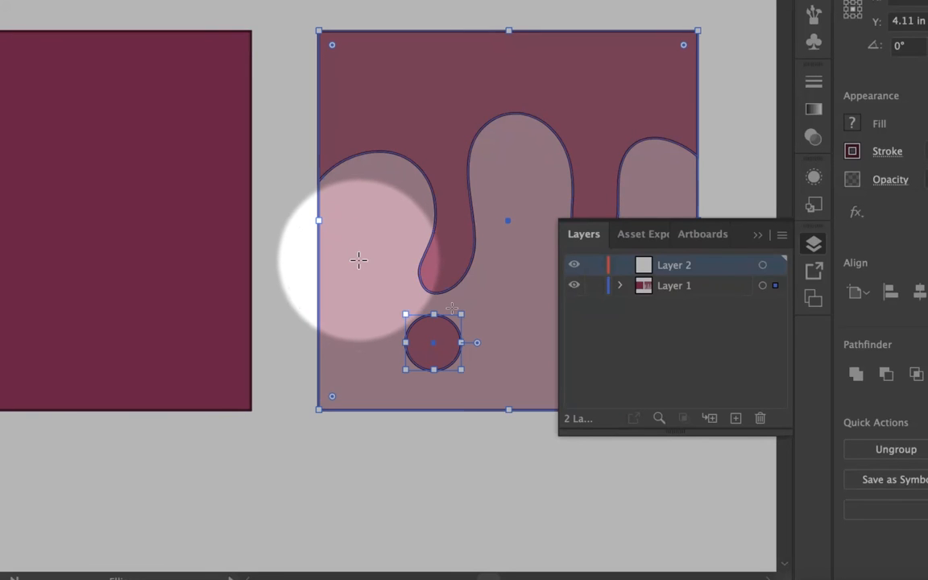
left_click_drag(178, 280, 446, 536)
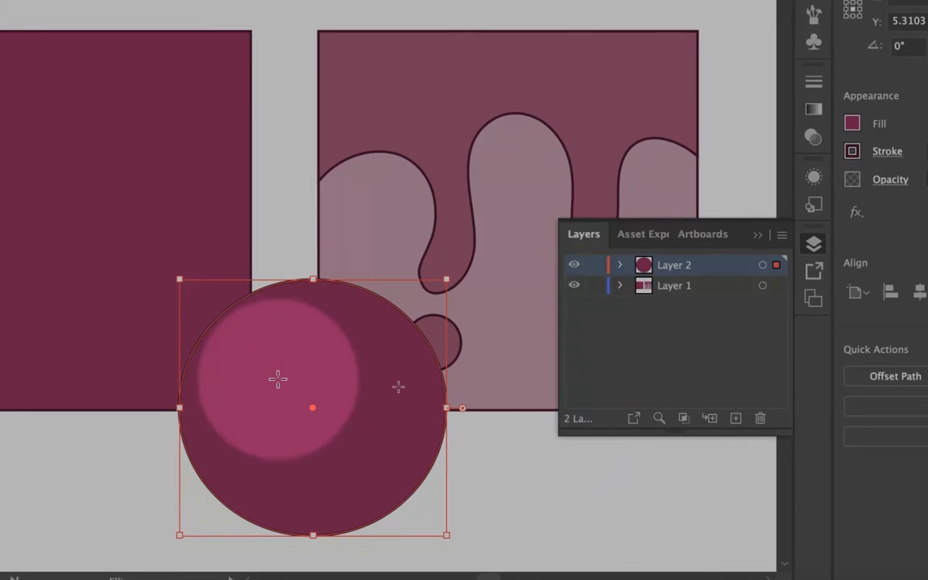
left_click_drag(278, 379, 333, 387)
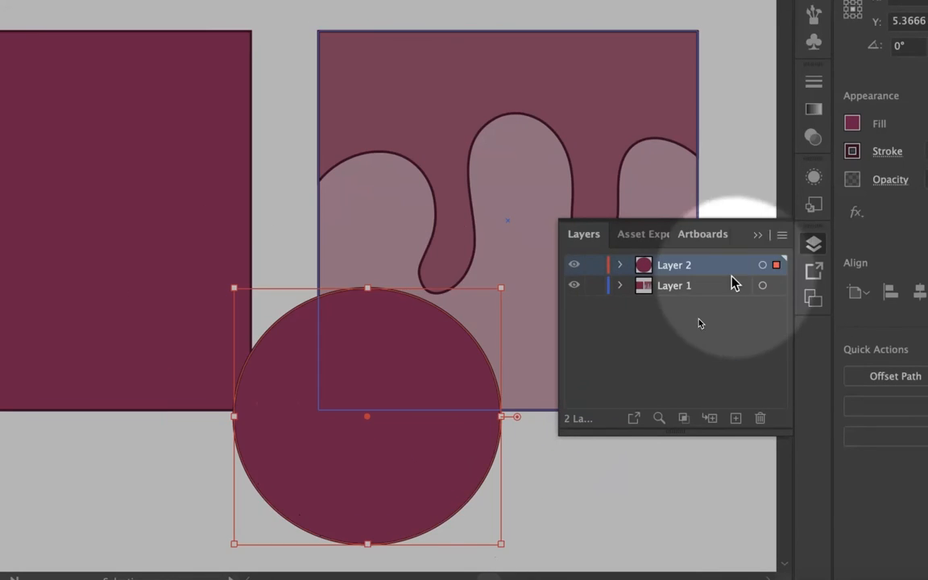
Step: Hide Layer 1 and Layer 2 individually, and make both visible again
left_click(576, 288)
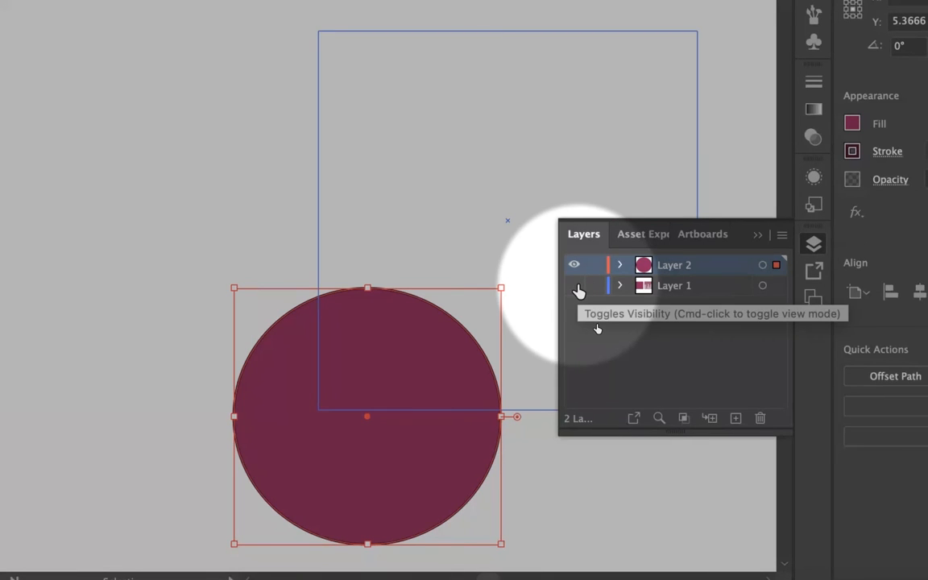
left_click(575, 268)
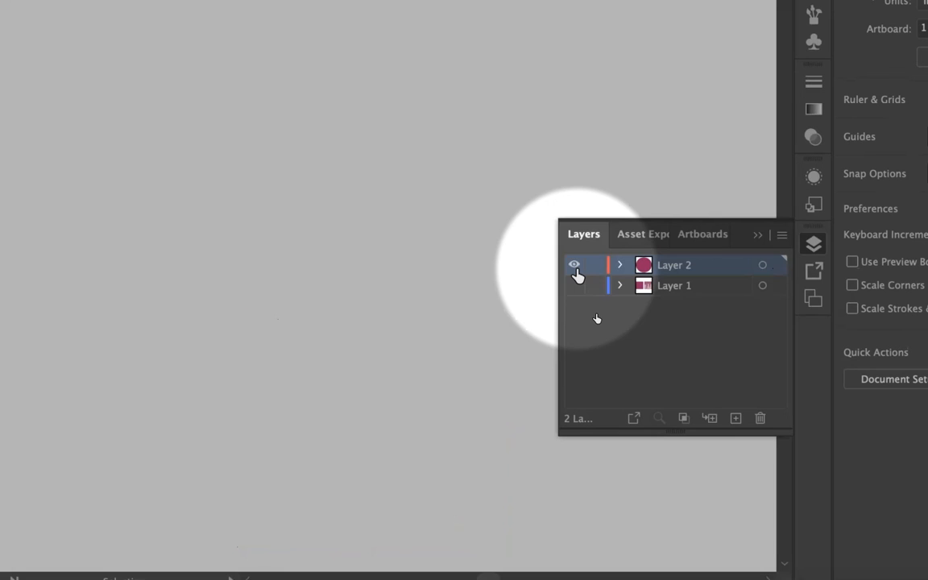
left_click(574, 265)
left_click(575, 286)
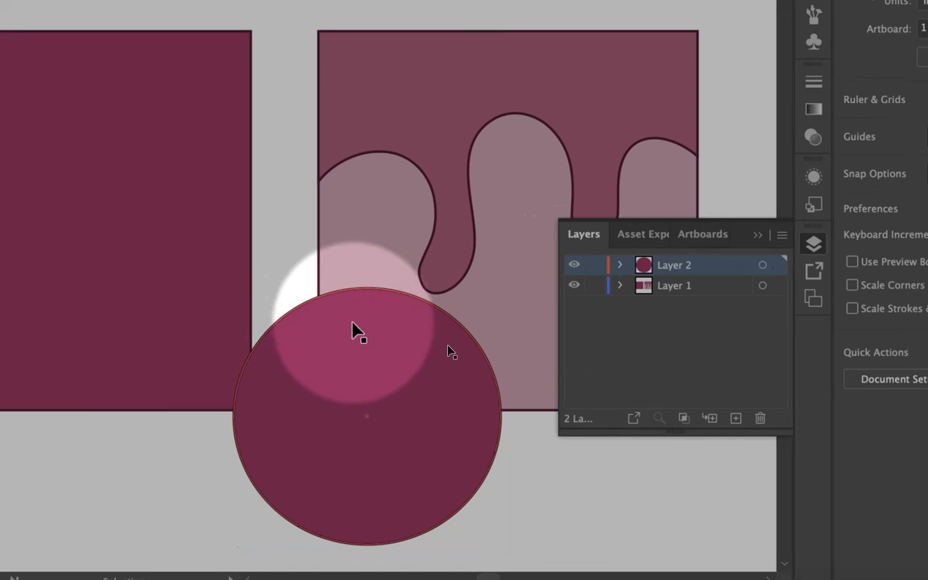
Step: Shift the ellipse slightly left and select the drip group and the ellipse in turn to compare their layer colours
left_click_drag(268, 330, 292, 328)
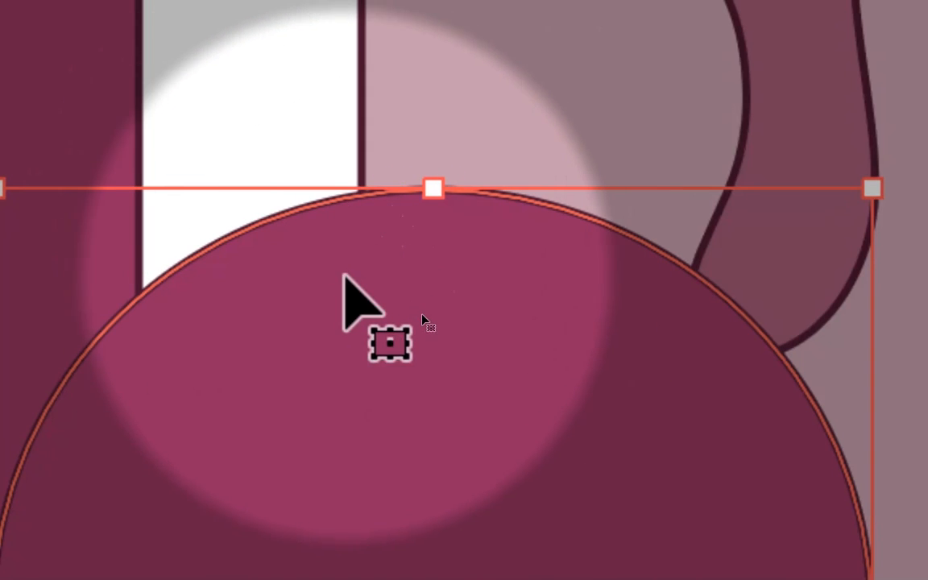
left_click(422, 118)
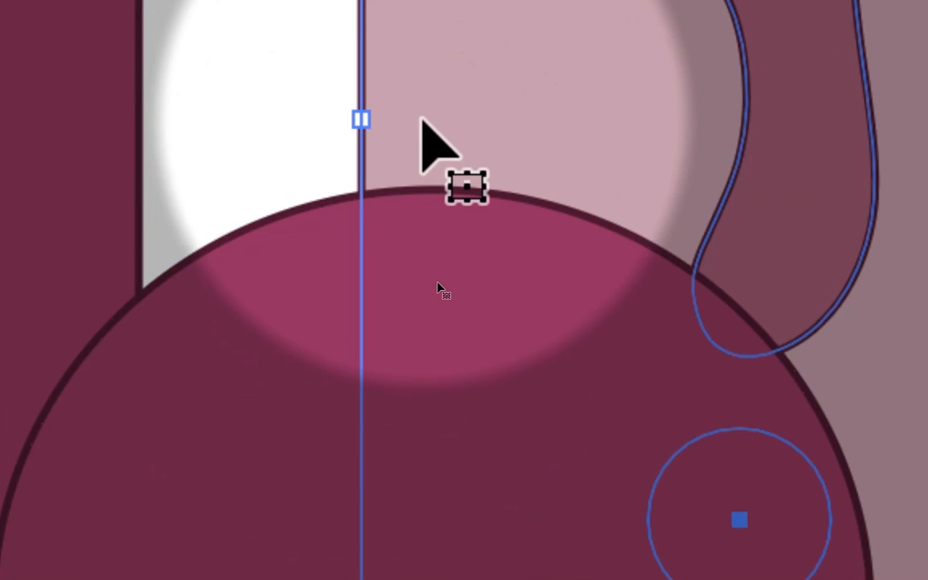
left_click(543, 265)
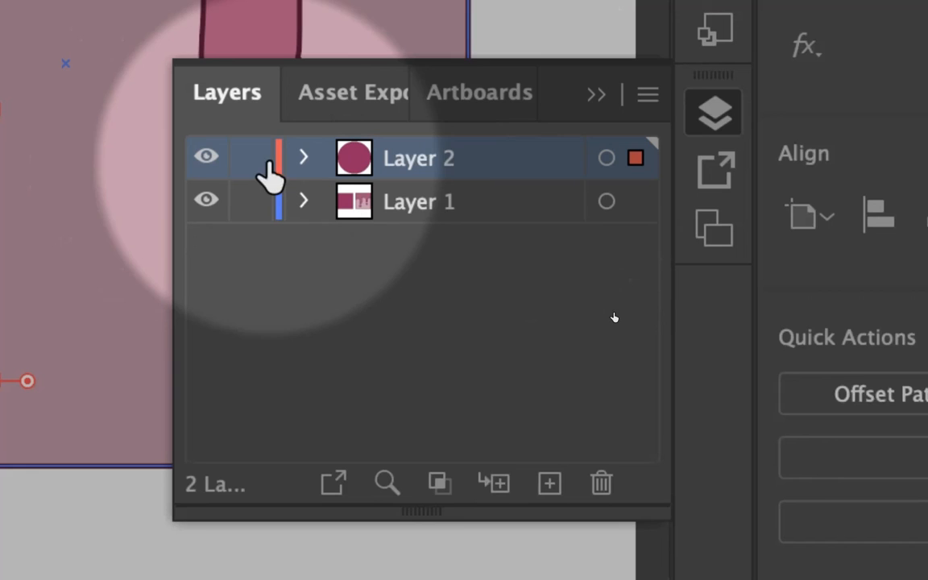